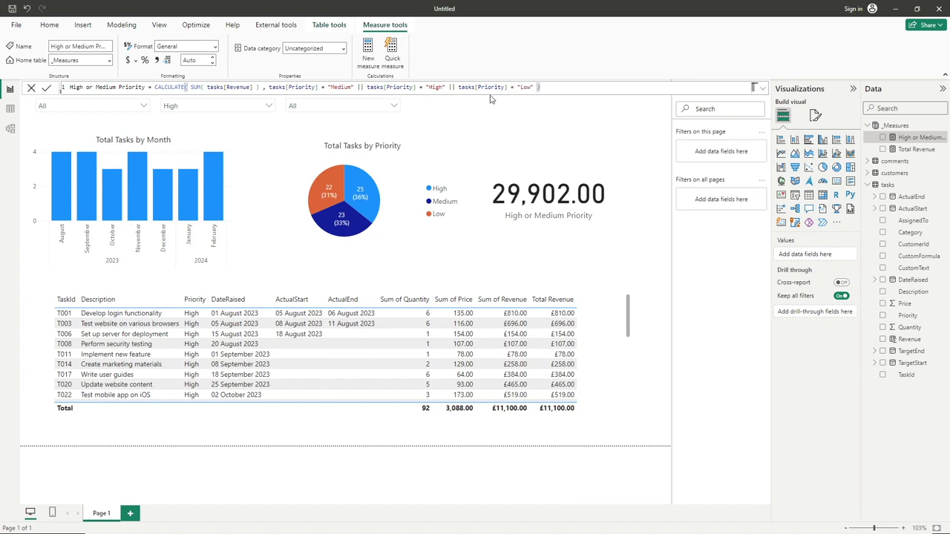
Step: Inspect the existing measure's formula around its Revenue and Medium conditions
click(359, 88)
click(562, 87)
shift+click(227, 87)
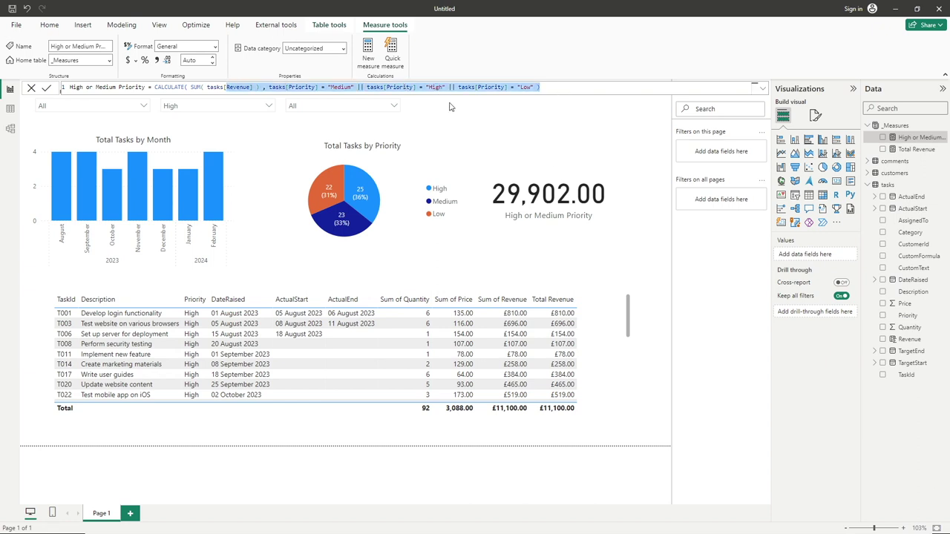
click(449, 105)
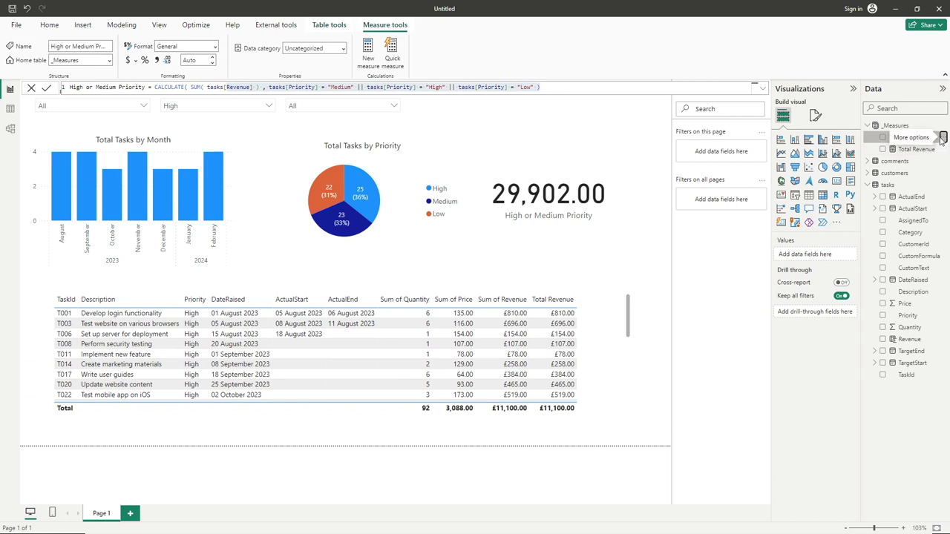
Step: Add a new measure to _Measures named 'Priority High with Low Quantity ='
click(943, 137)
key(Escape)
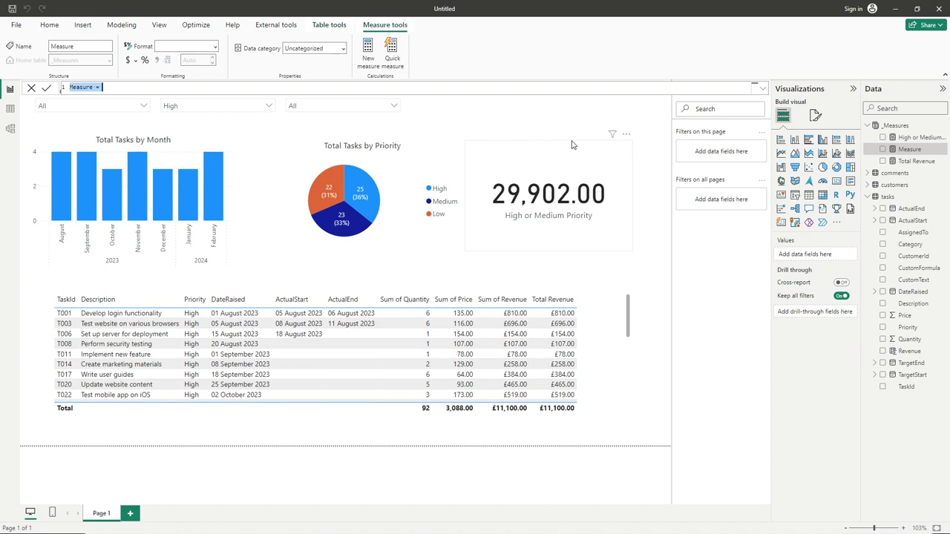
text(P)
text(ricrity)
text( High with )
text(LowQua)
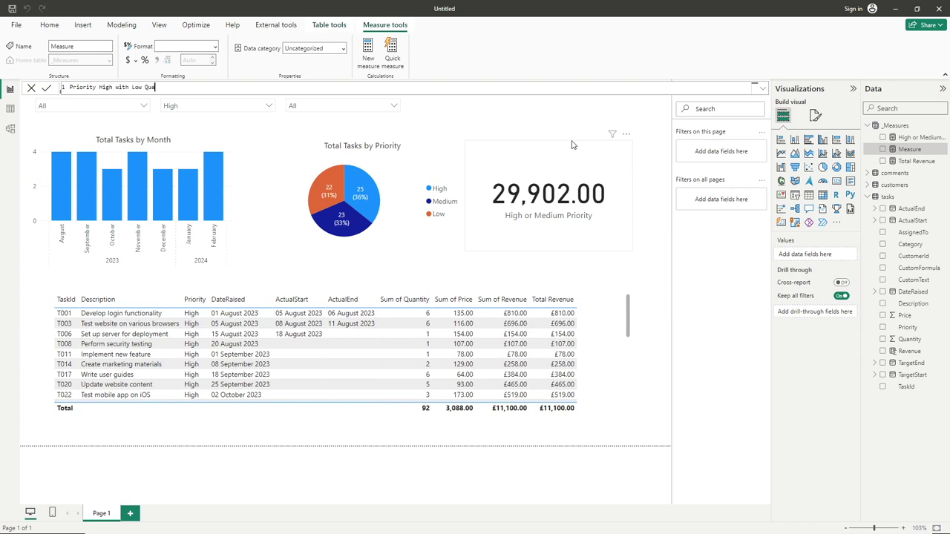
text(ntity =)
mouse_move(427, 354)
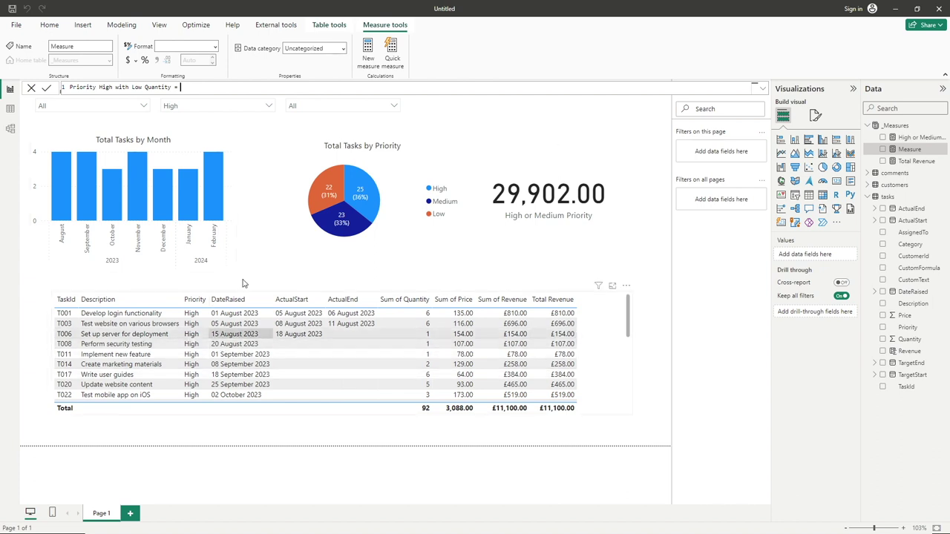
click(176, 92)
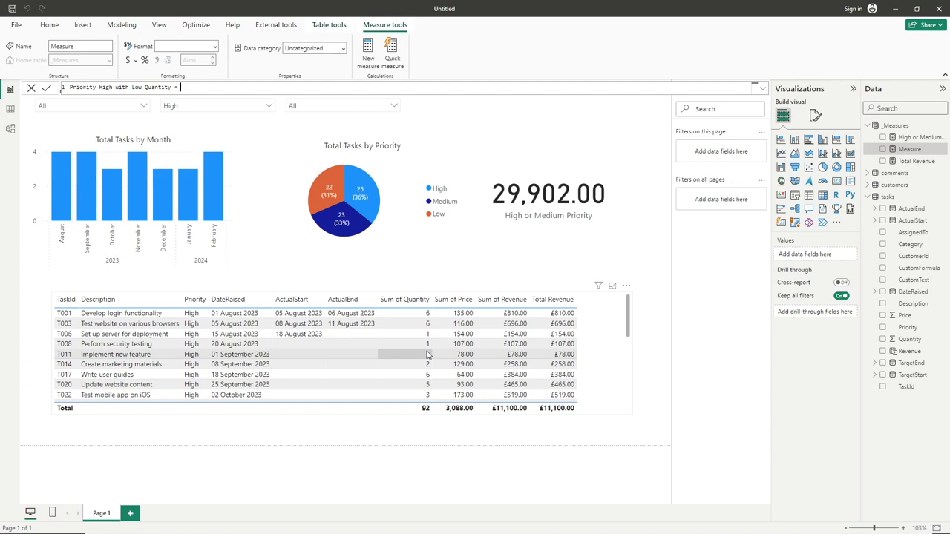
Step: Write CALCULATE( SUM( tasks[Revenue] ), and insert tasks[Priority] as the filter column
text(C)
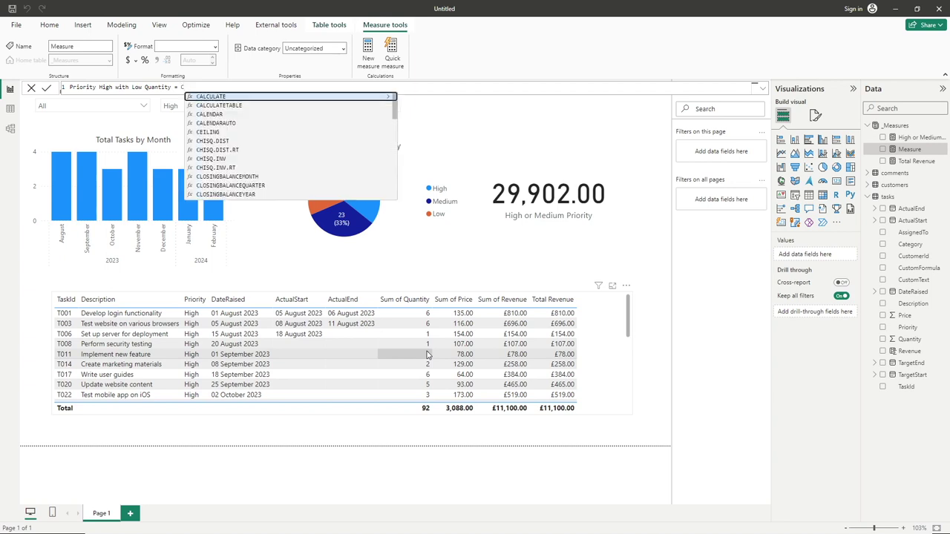
text(A)
key(Tab)
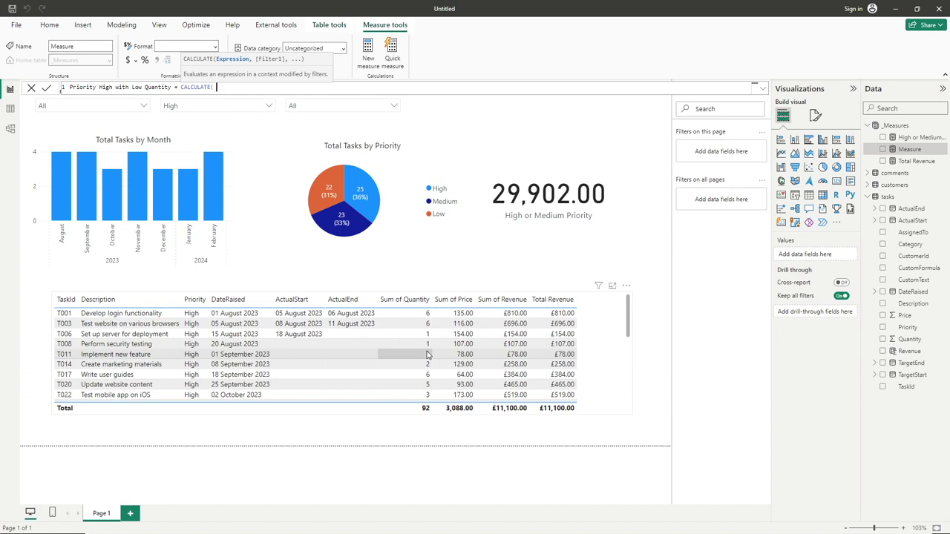
text(Sum)
key(Tab)
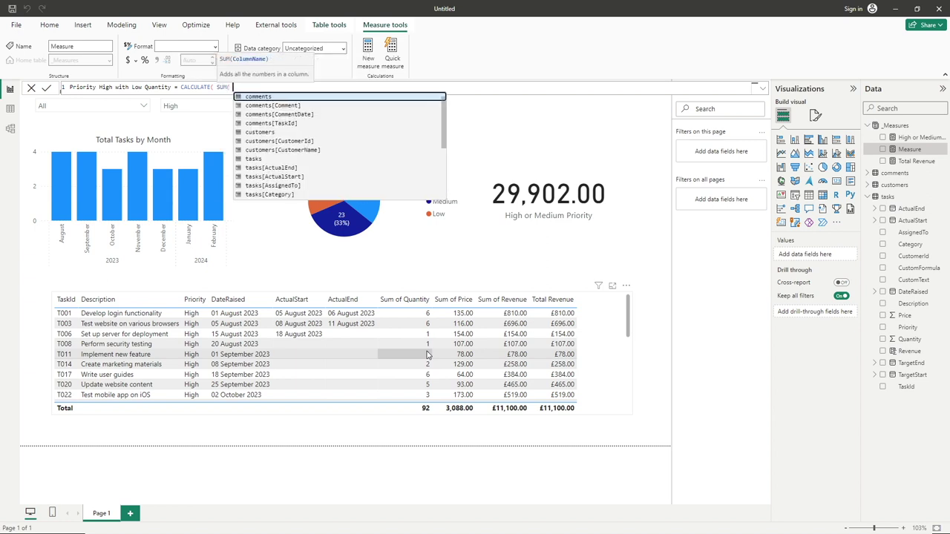
text( reve)
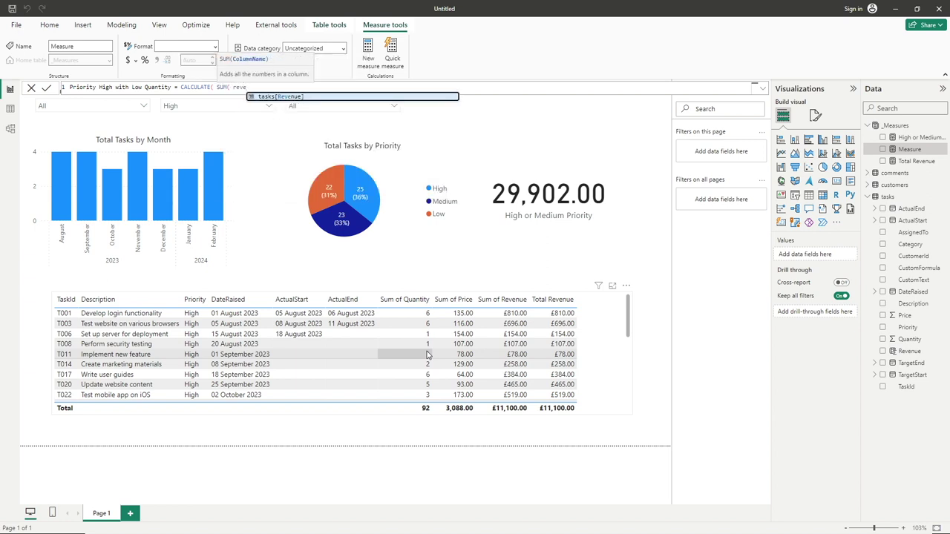
key(Tab)
text() ,)
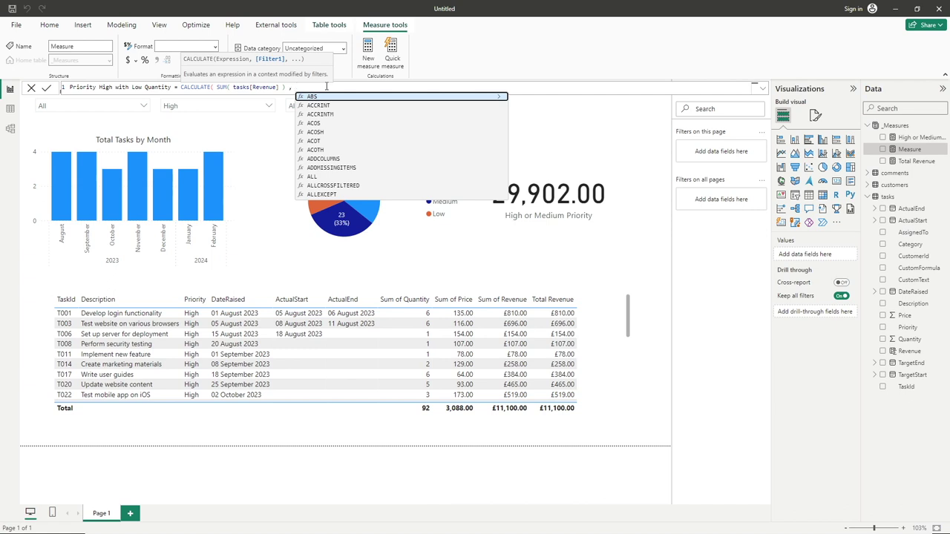
text(prio)
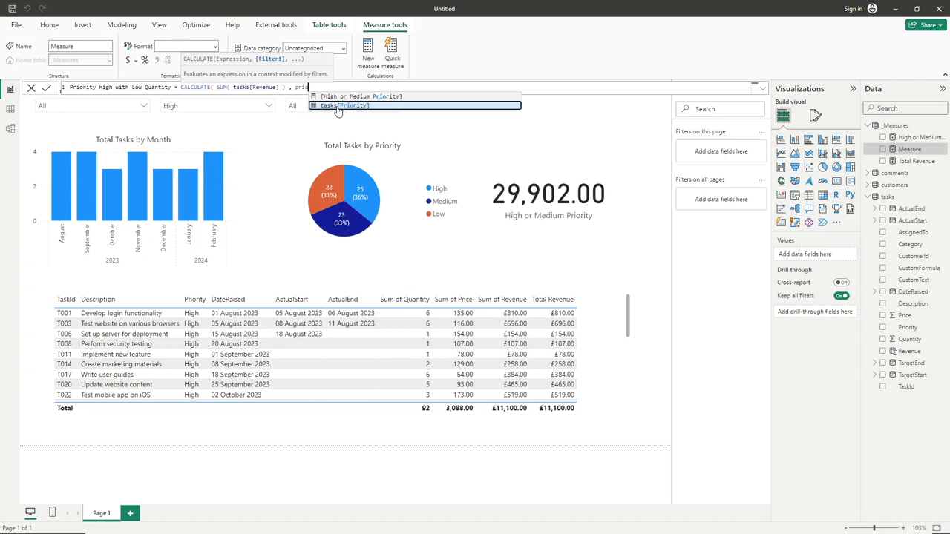
click(338, 106)
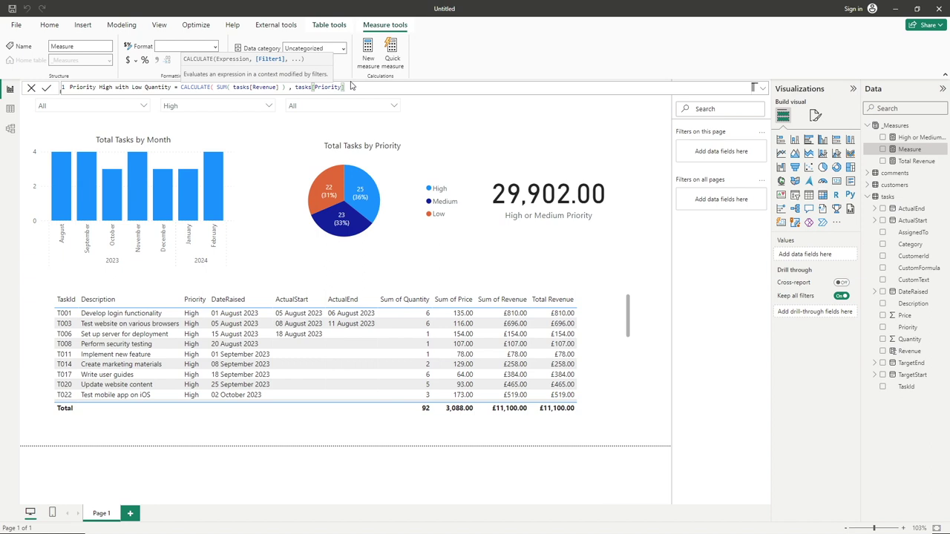
Step: Complete the filter as = "High" && tasks[Quantity] = 1 ) and commit the measure
text(= )
text("High")
text(&&)
text(tasks[Quantity] = 1)
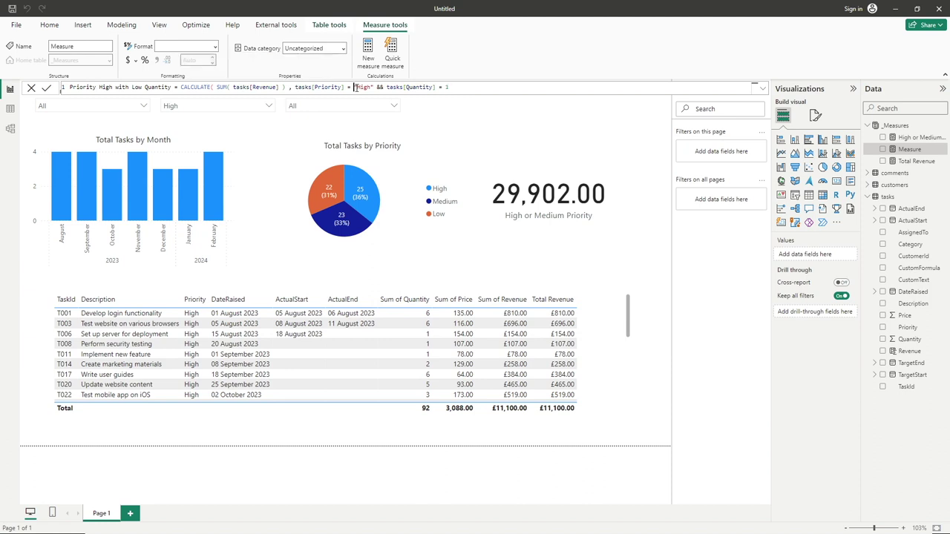
drag(354, 87, 369, 88)
click(453, 88)
text(1 ))
key(Return)
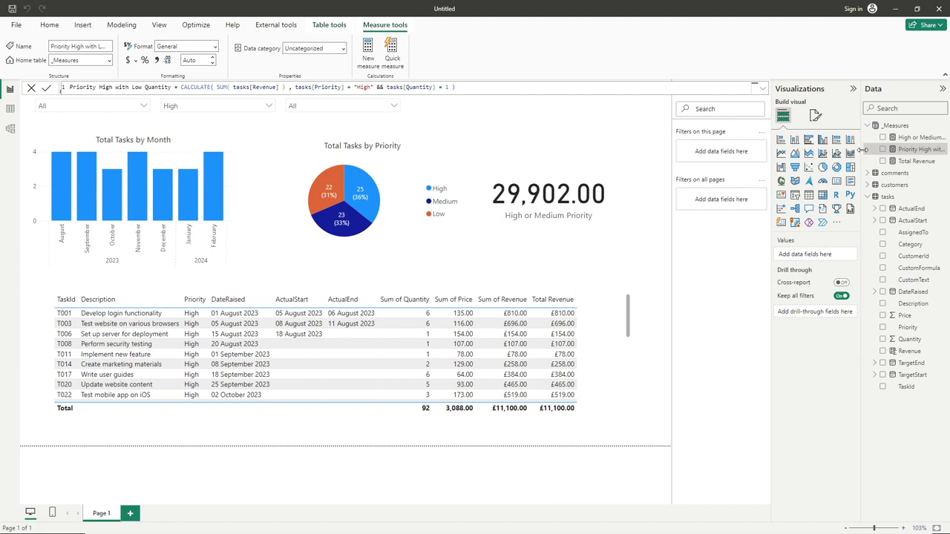
drag(863, 149, 813, 149)
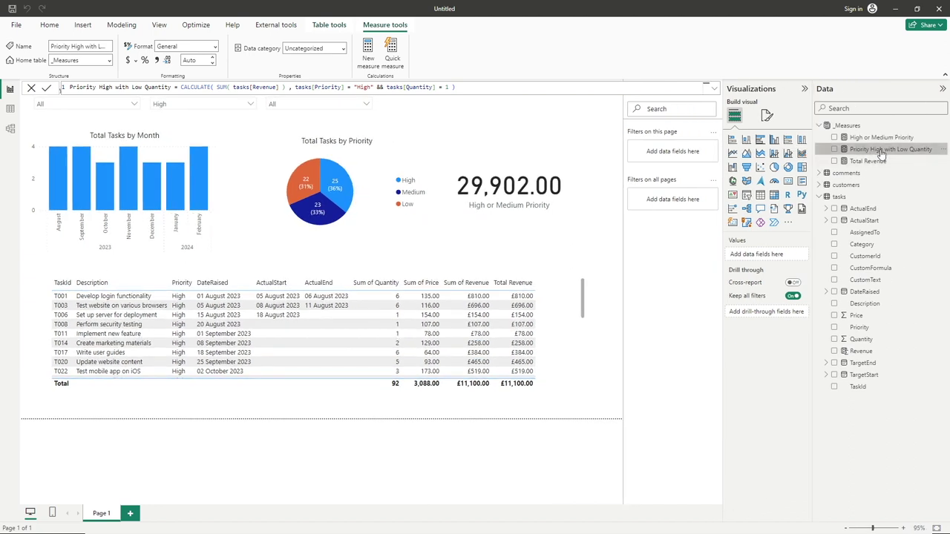
mouse_move(548, 195)
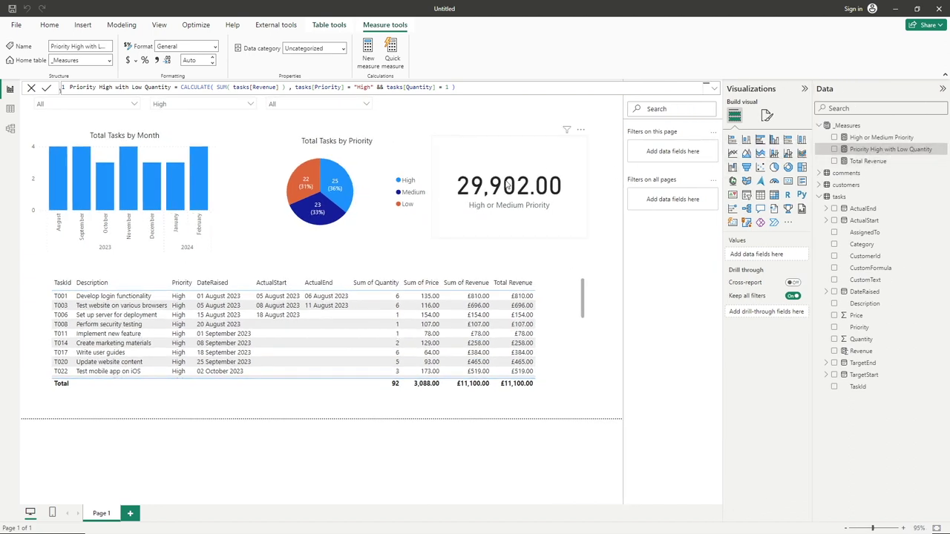
Step: Duplicate the High or Medium Priority card and place the copy above the original
click(506, 186)
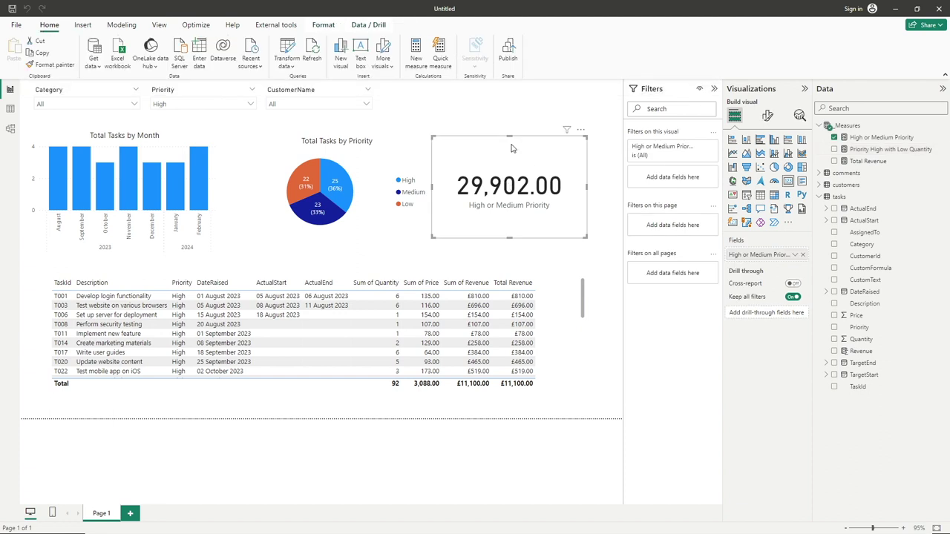
drag(508, 186, 507, 199)
key(ctrl+c)
click(506, 117)
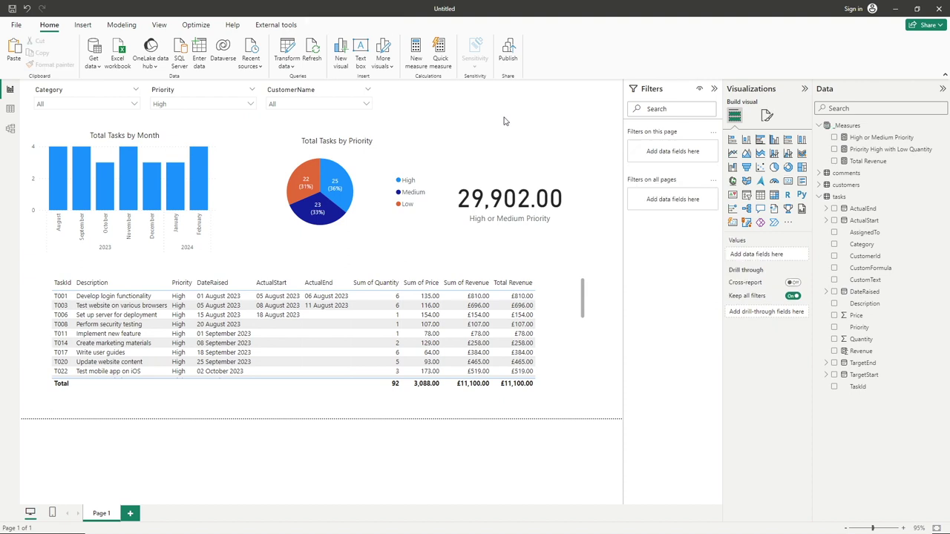
key(ctrl+v)
drag(493, 187, 490, 149)
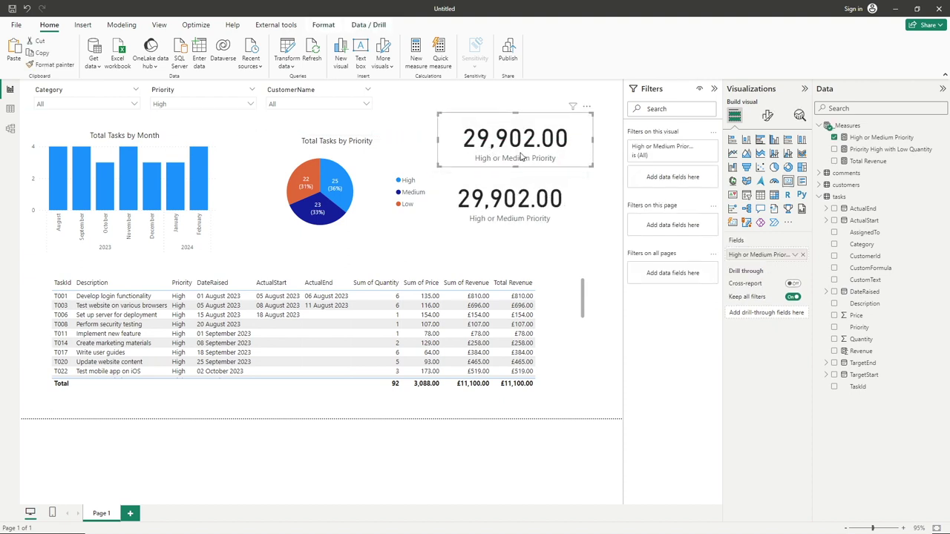
drag(518, 156, 512, 156)
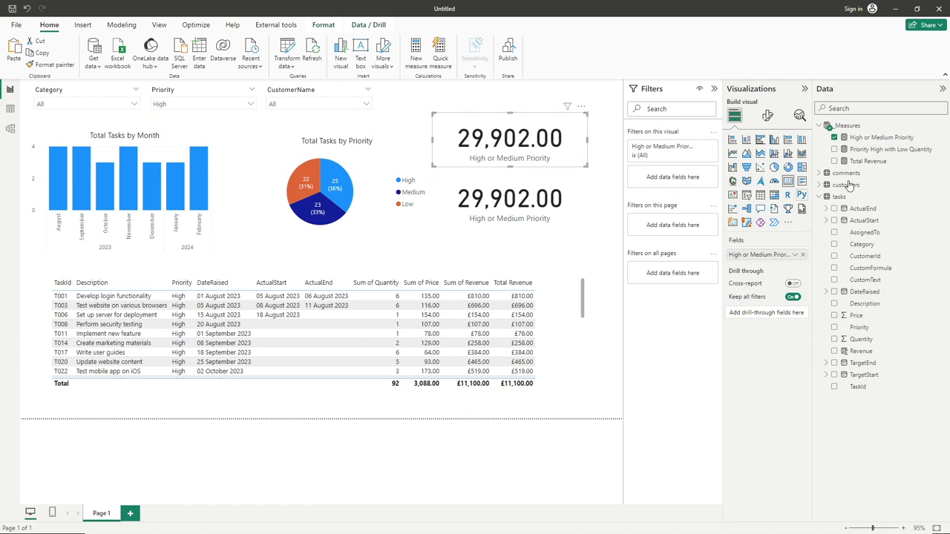
Step: Put the Priority High with Low Quantity measure in the top card, showing 861.00
drag(879, 149, 765, 257)
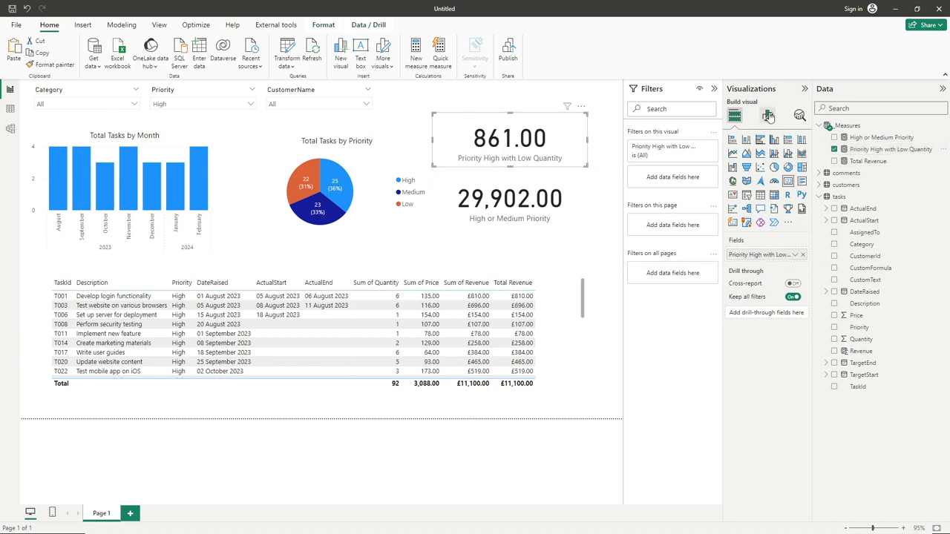
click(767, 115)
click(766, 160)
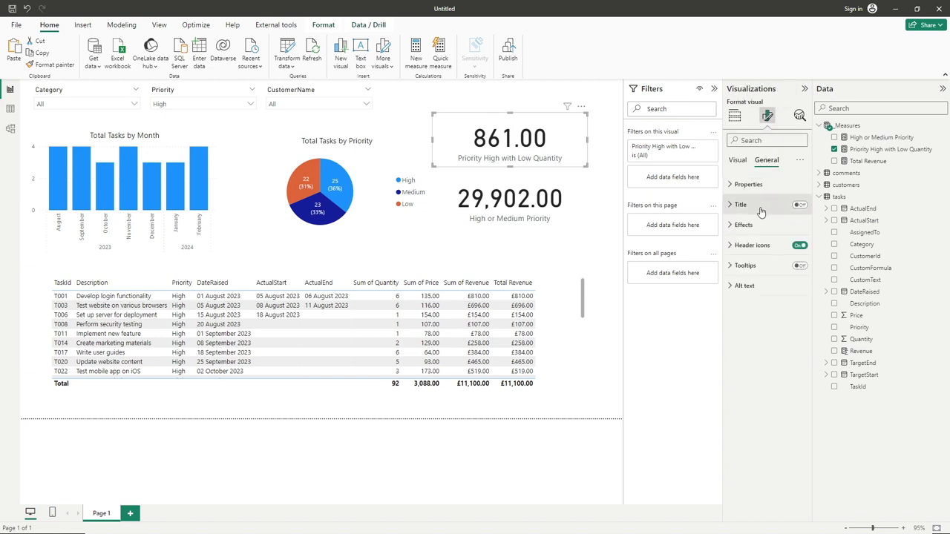
click(738, 161)
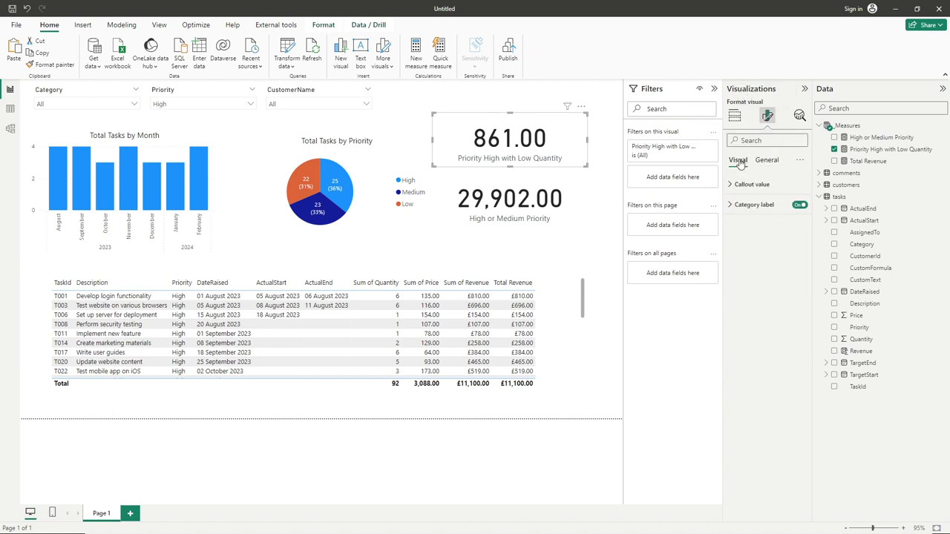
click(734, 116)
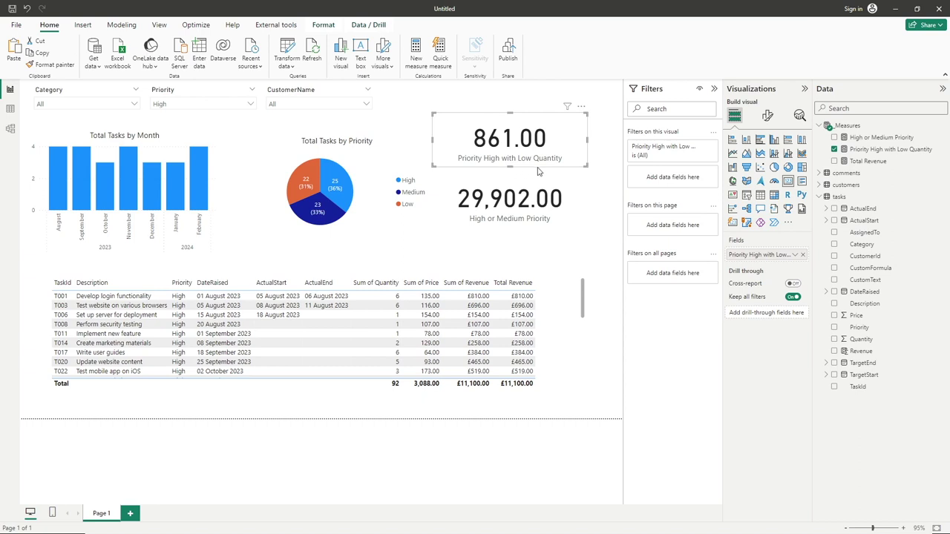
click(611, 191)
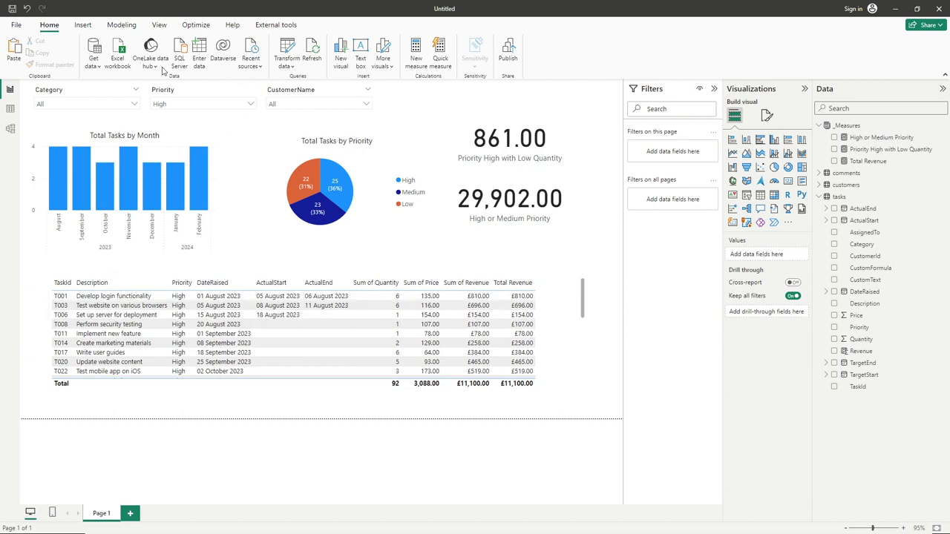
Step: Scroll through the High-priority task rows, then select the table to show its filters
mouse_move(349, 349)
scroll(329, 349, down, 1)
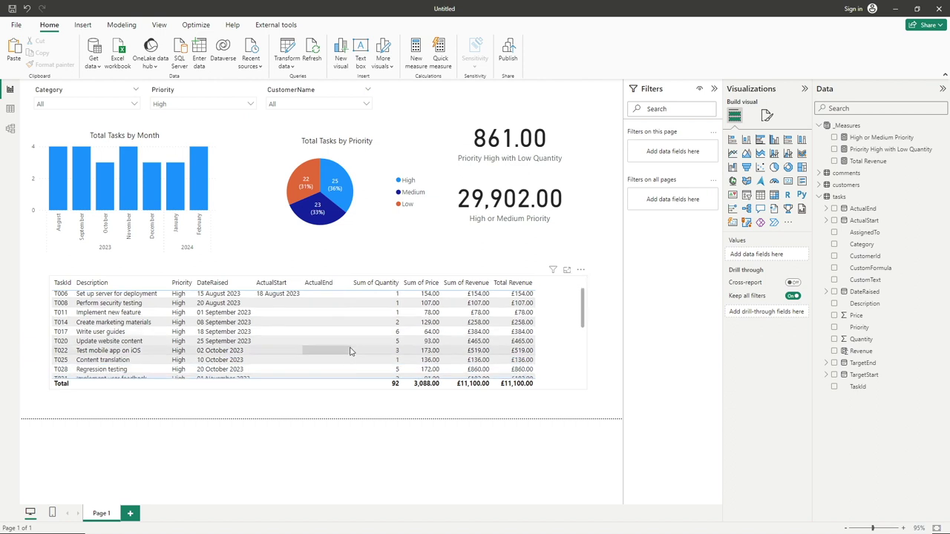
scroll(351, 354, down, 4)
scroll(351, 354, down, 2)
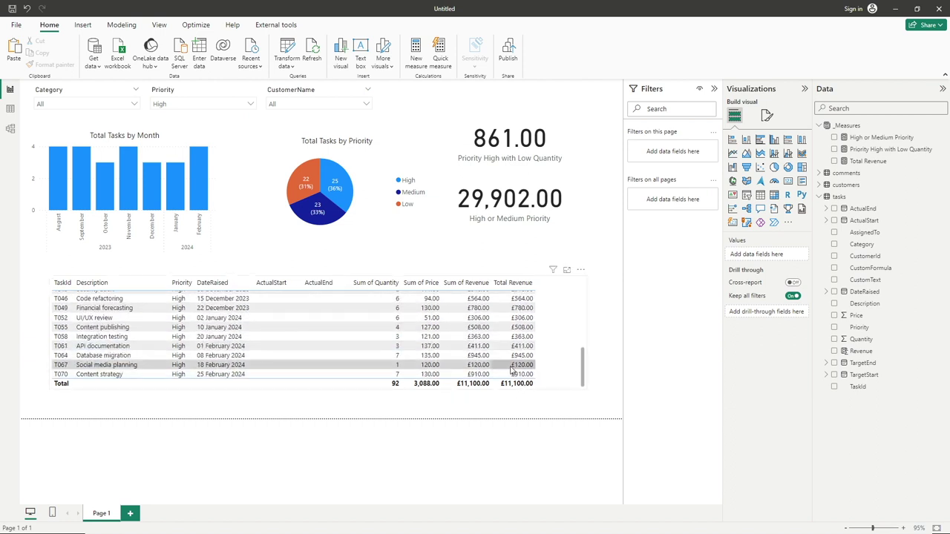
scroll(505, 348, up, 5)
scroll(501, 319, up, 1)
scroll(500, 307, up, 1)
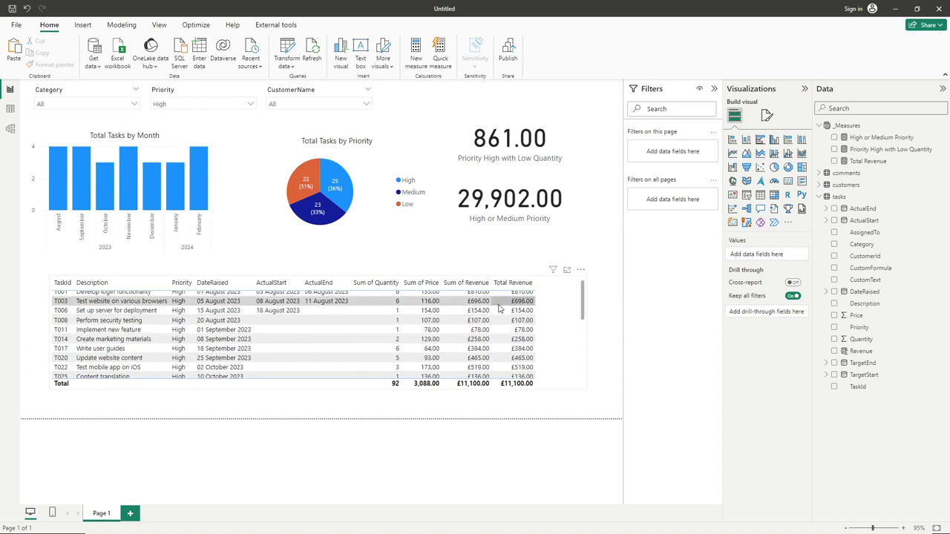
scroll(438, 323, up, 1)
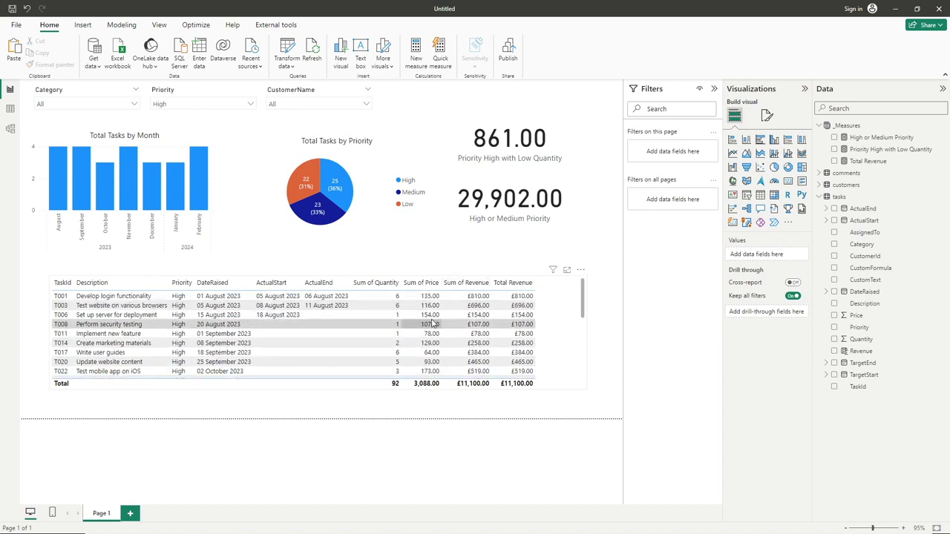
click(564, 307)
click(612, 303)
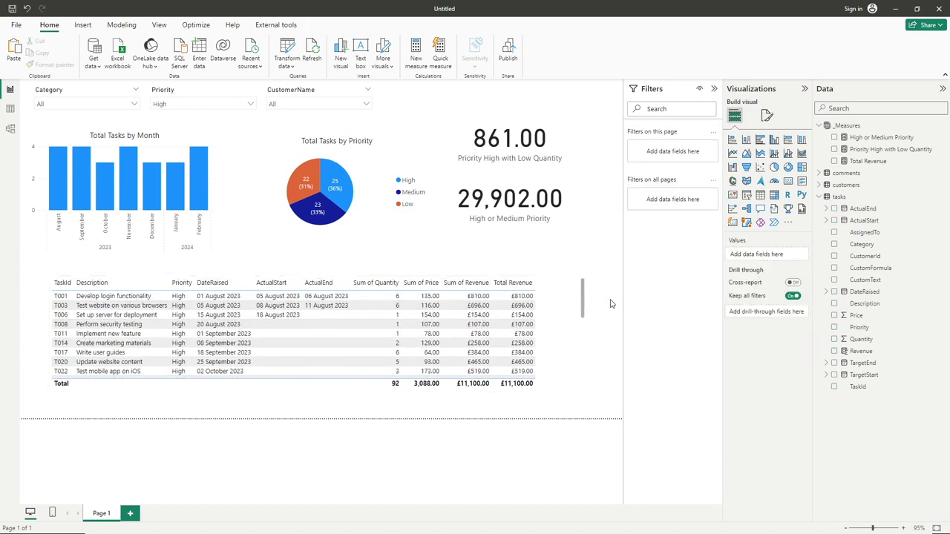
click(569, 316)
scroll(684, 203, down, 1)
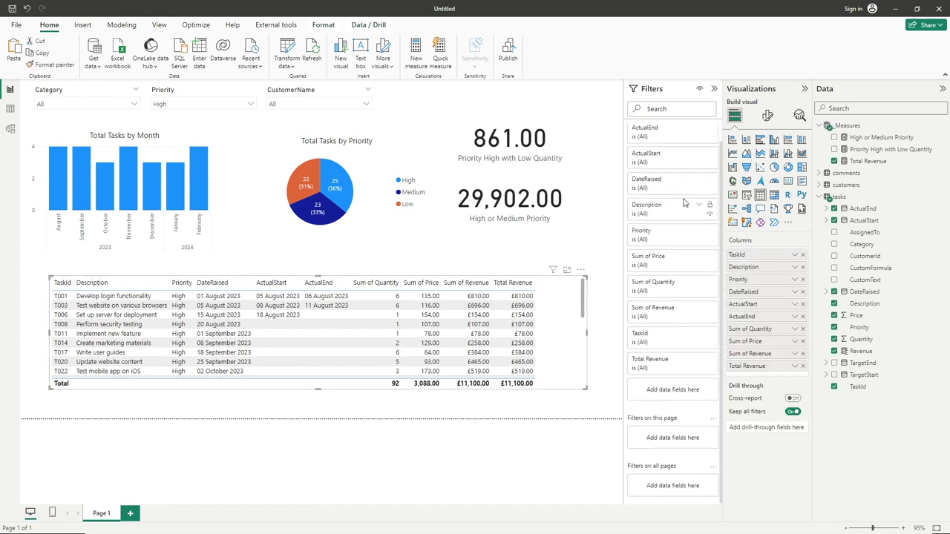
mouse_move(670, 285)
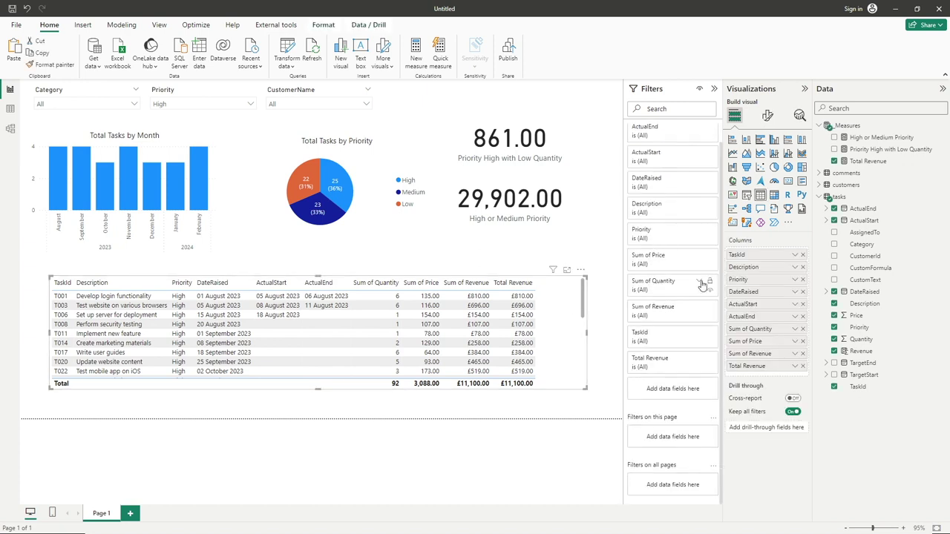
Step: Set the table's Sum of Quantity filter to 'is 1', leaving seven rows totalling £861.00
click(700, 283)
scroll(690, 282, down, 2)
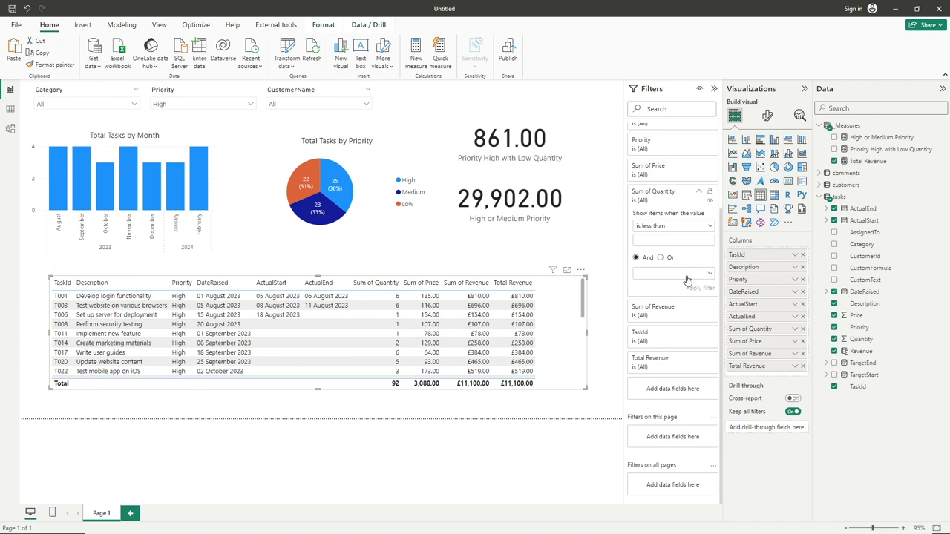
click(664, 226)
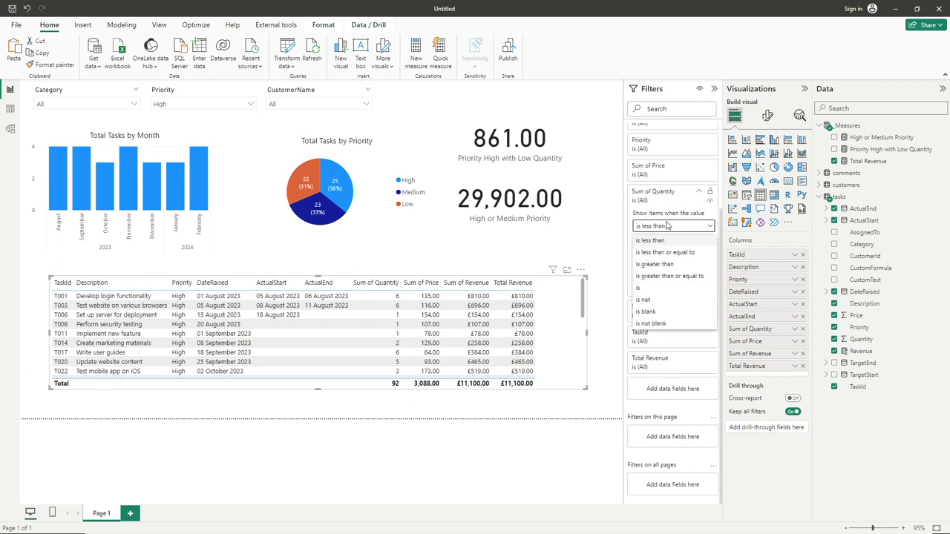
click(652, 289)
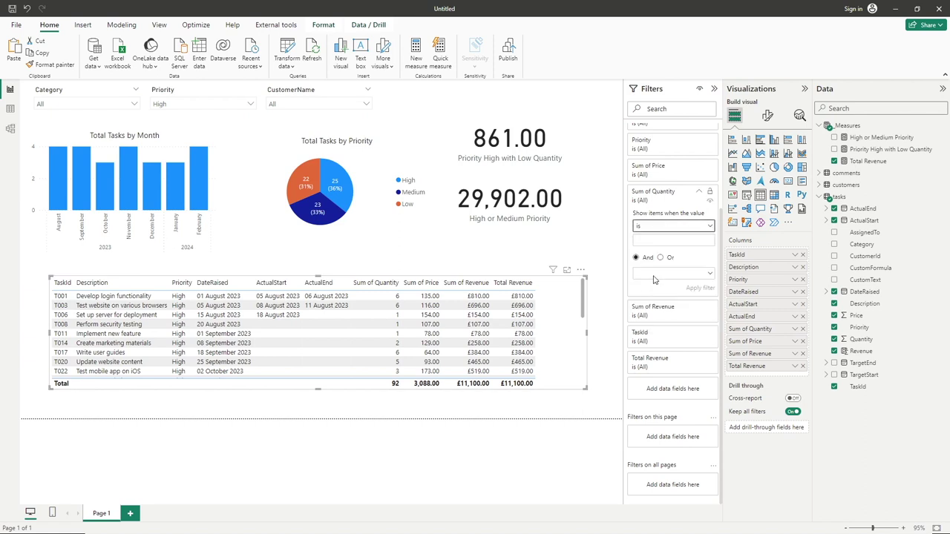
click(653, 239)
text(1)
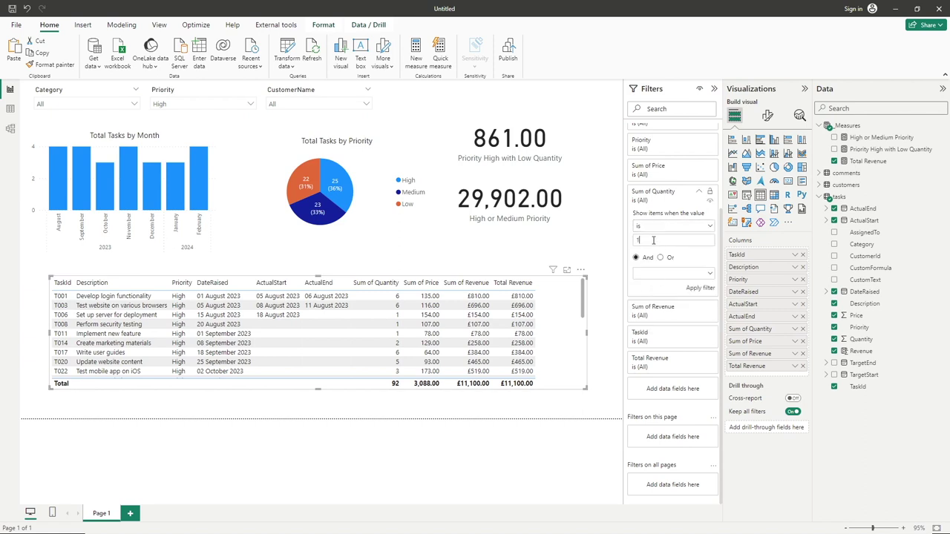
click(708, 289)
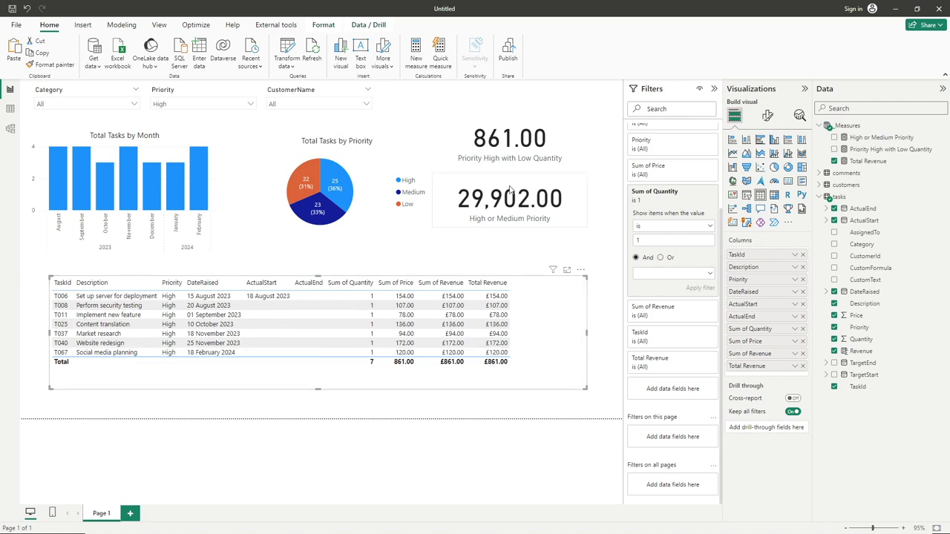
mouse_move(510, 146)
click(610, 169)
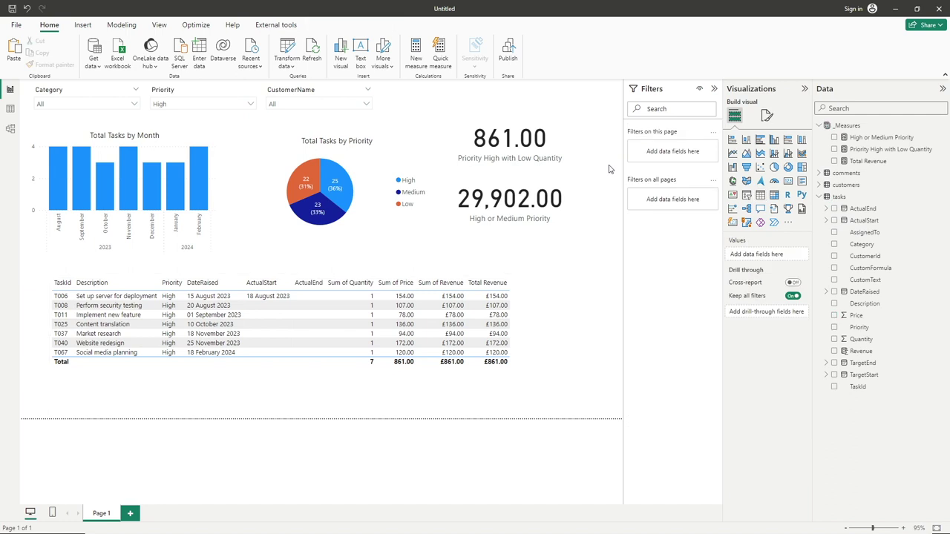